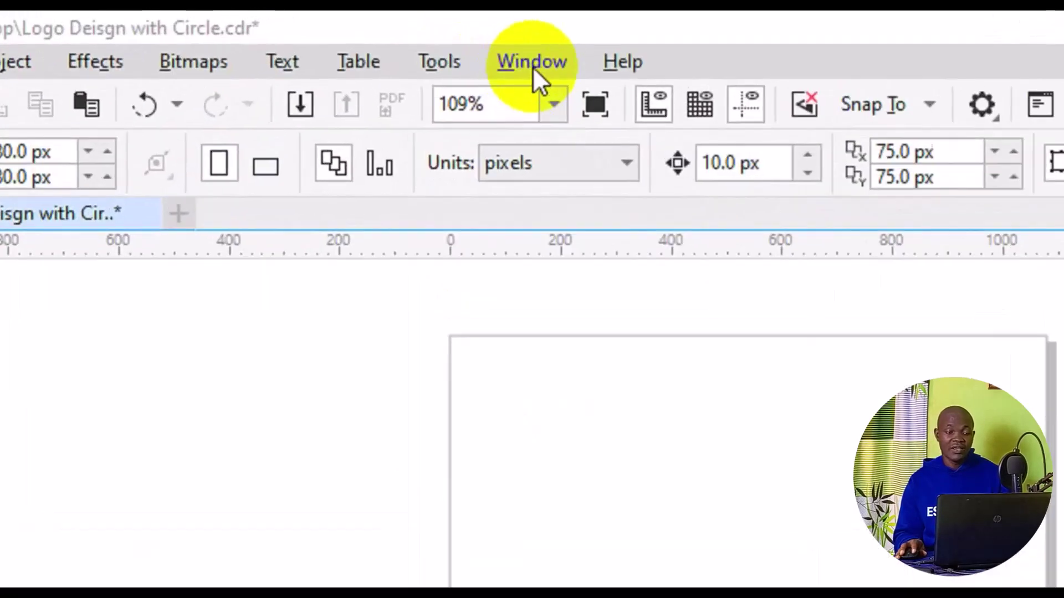
# Open the Window menu for the Logo Design with Circle document
pyautogui.click(533, 59)
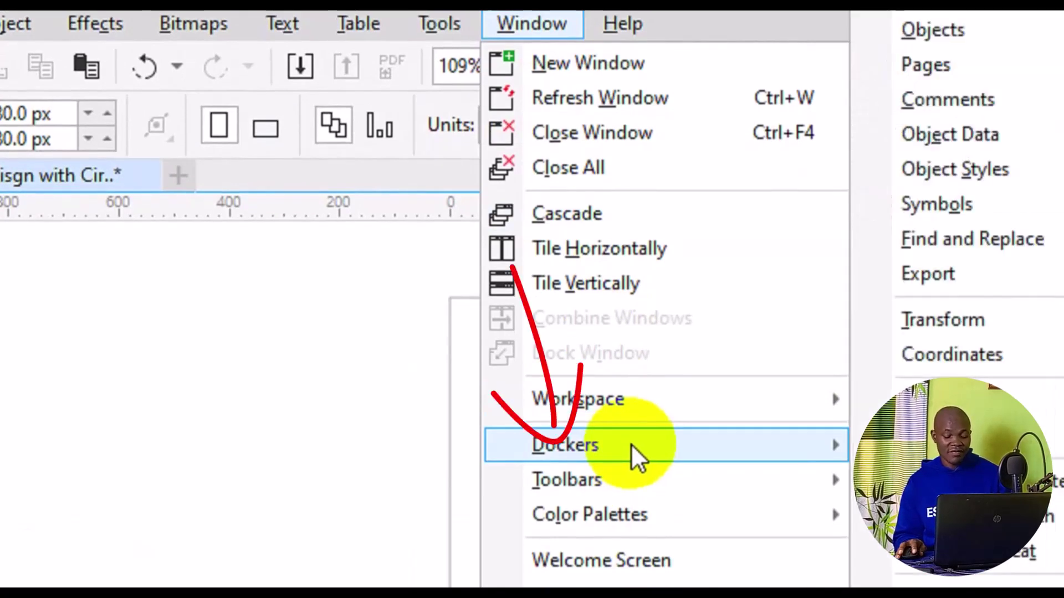
pyautogui.moveTo(447, 247)
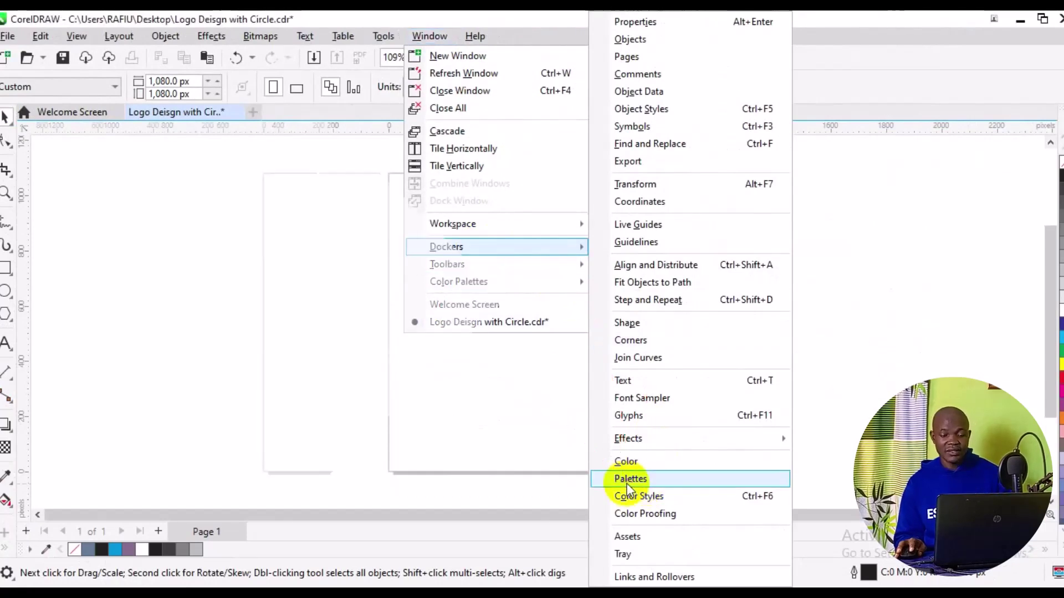
# Open the Palettes docker and enable the RGB Palette as a colour strip
pyautogui.click(628, 482)
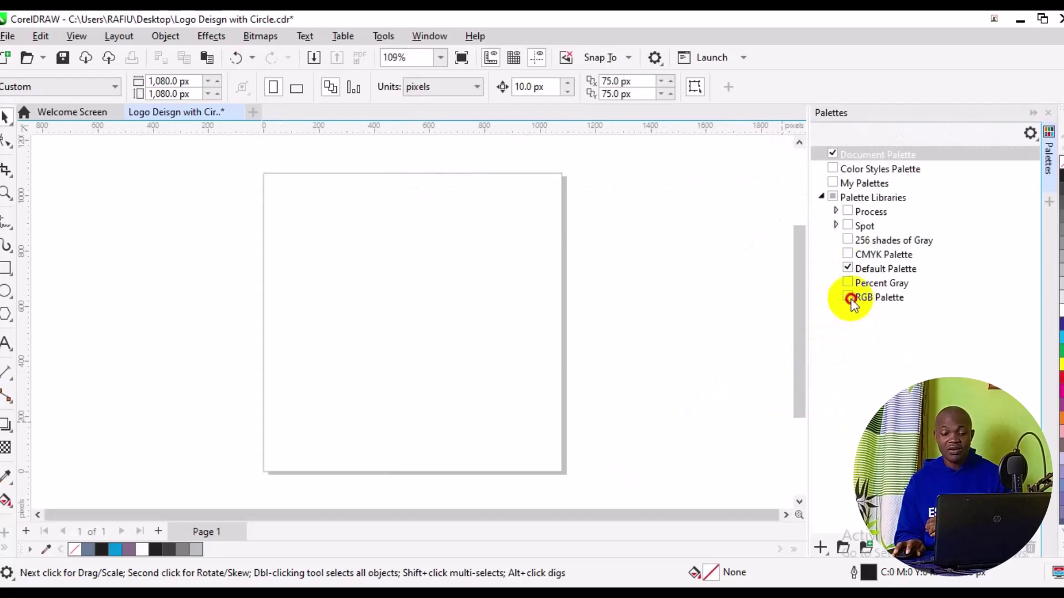
pyautogui.click(849, 297)
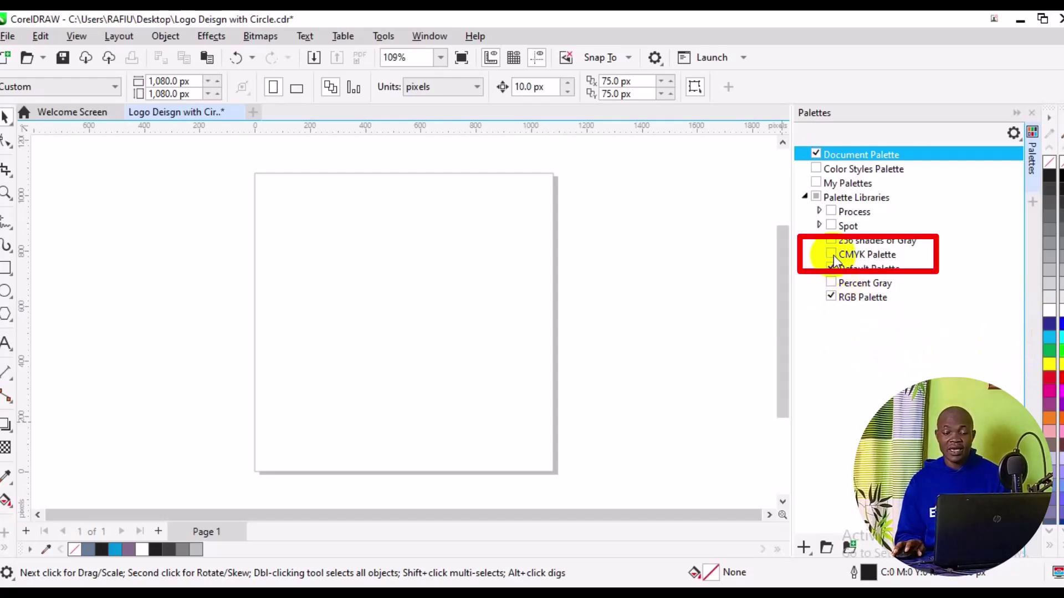
# Enable the CMYK Palette strip and expand the Process palette library
pyautogui.click(832, 256)
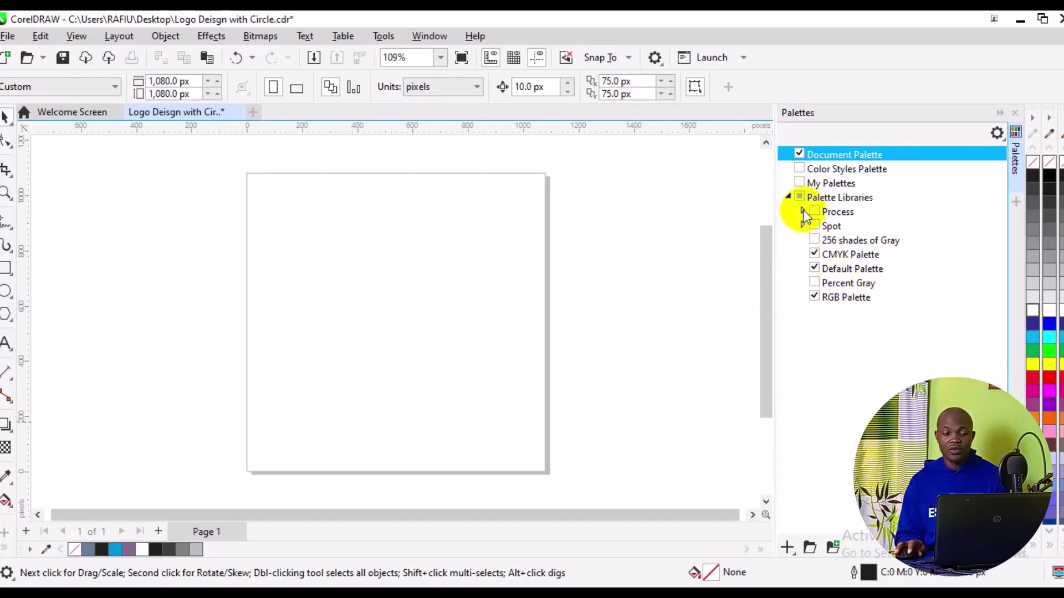
pyautogui.click(803, 213)
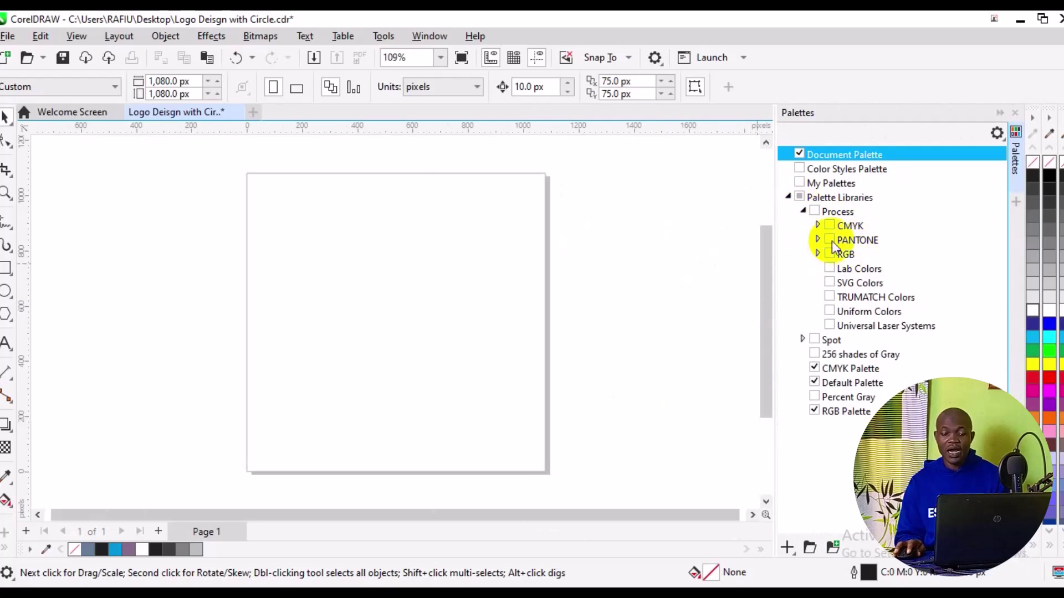
# Expand the PANTONE group under Process, then collapse it again
pyautogui.click(818, 239)
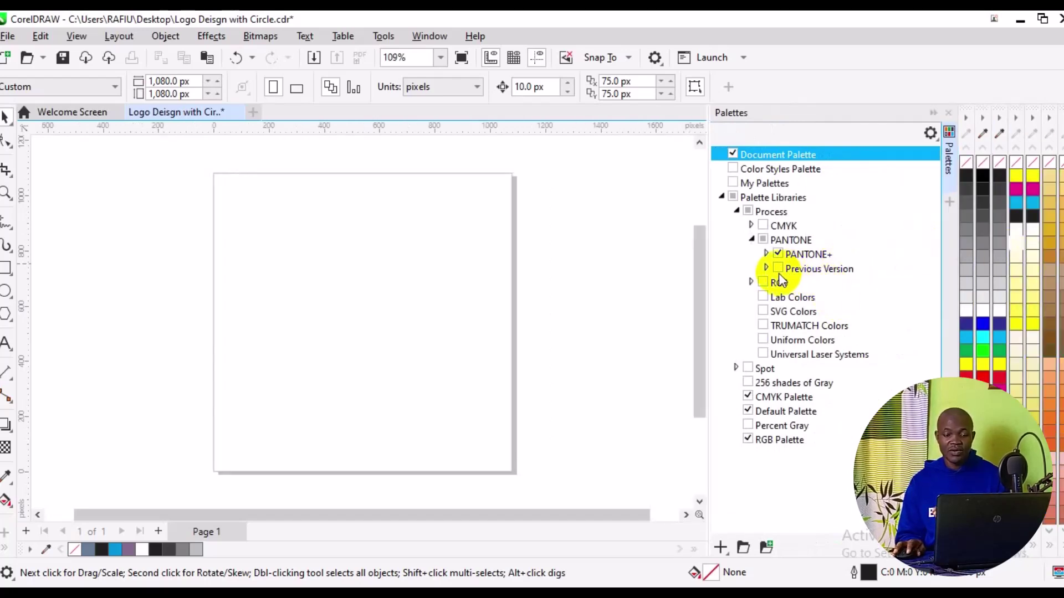
pyautogui.click(752, 240)
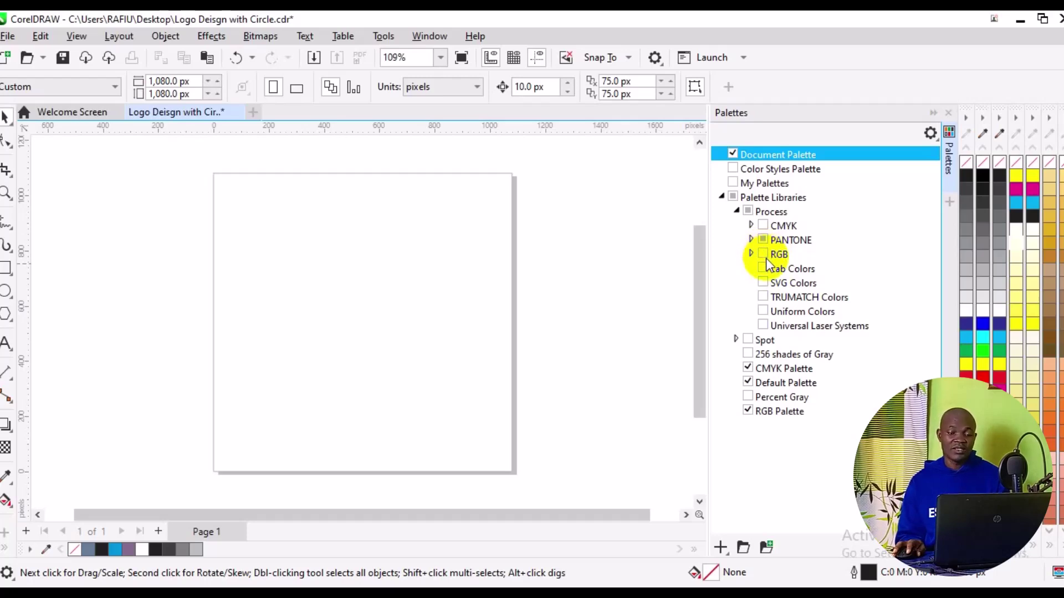
# Load all RGB process palettes as strips, then untick the RGB group to remove them
pyautogui.click(763, 254)
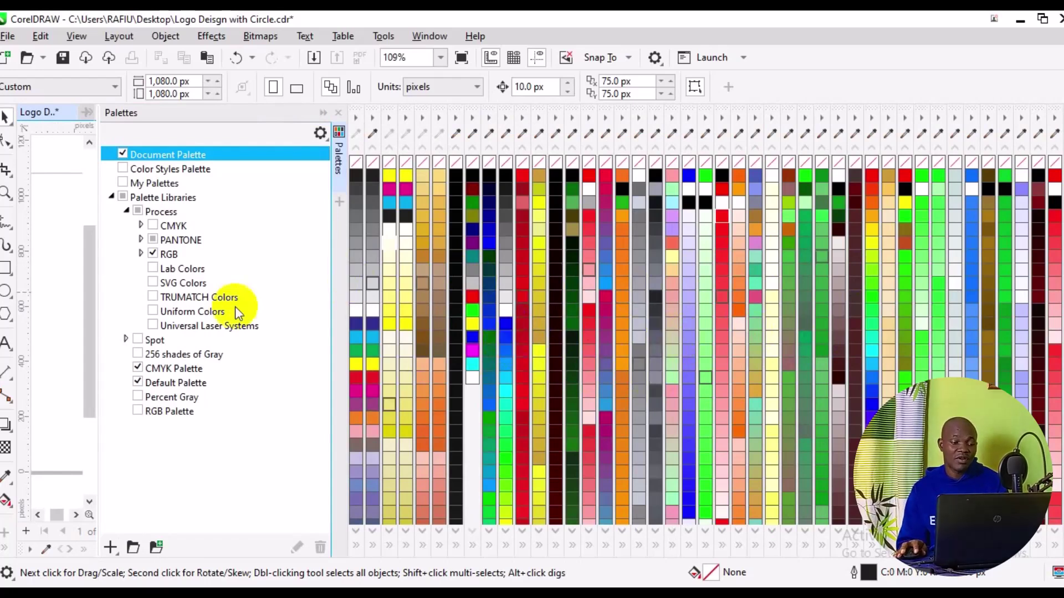
pyautogui.click(153, 253)
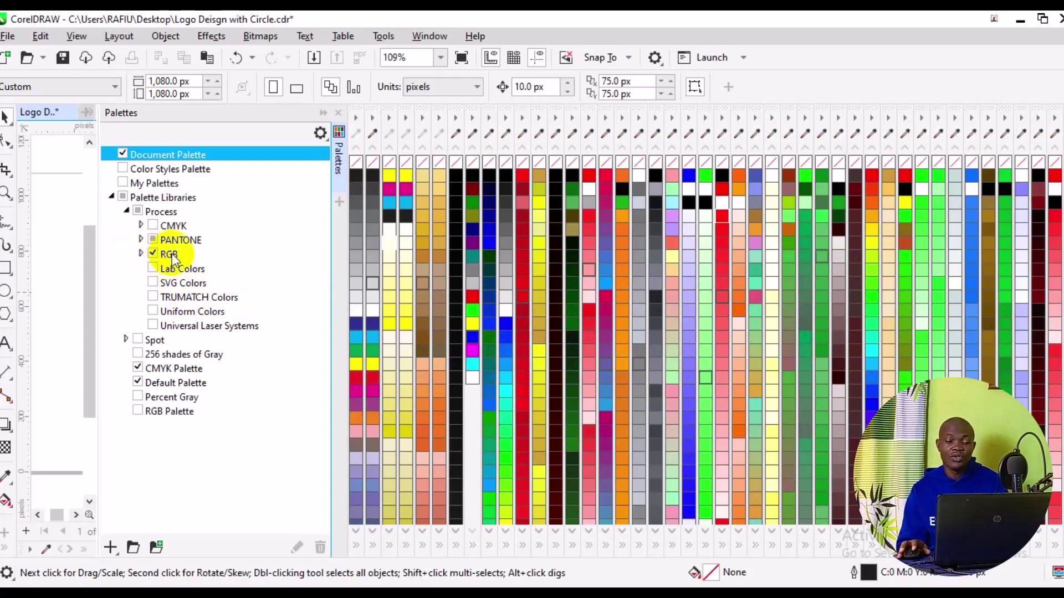
pyautogui.click(172, 260)
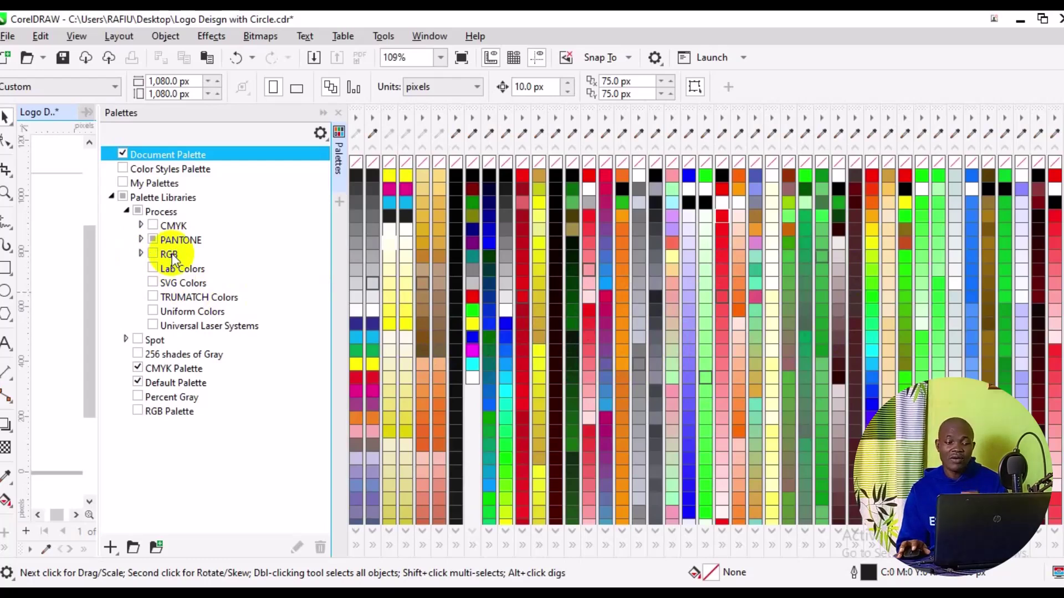